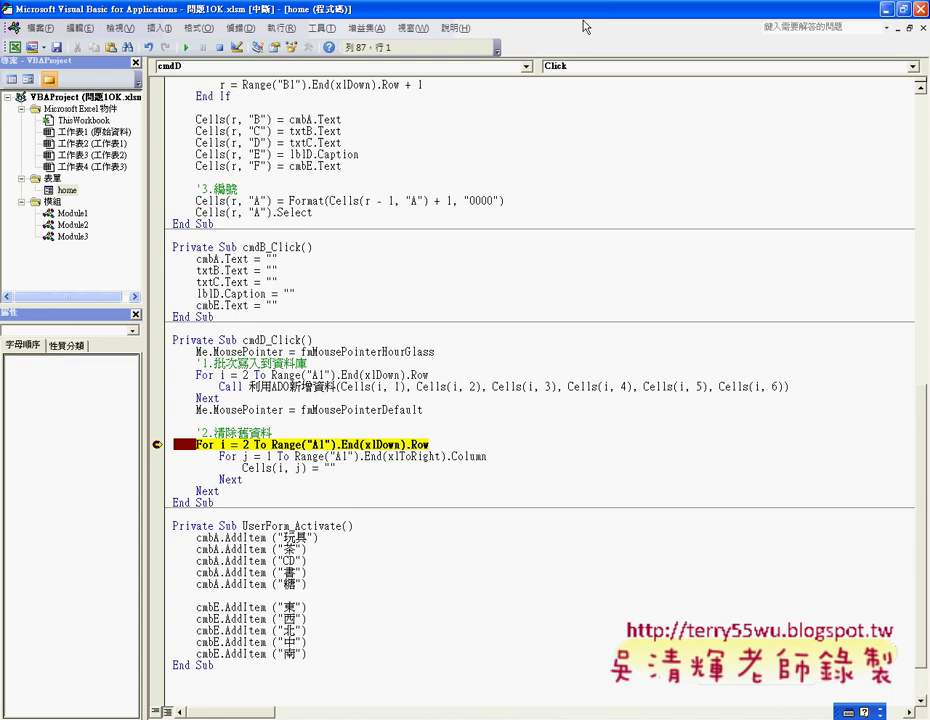
Move the paused VBA editor window right so the worksheet's sales rows show beside it.
drag(518, 14, 764, 14)
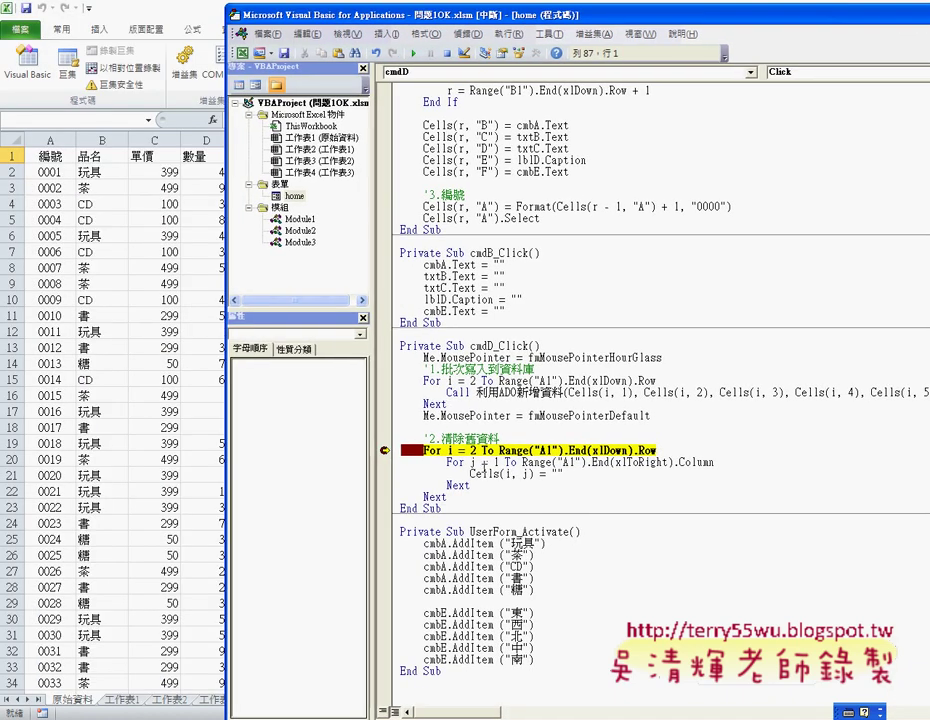
Step through the 清除舊資料 loop's Cells(i, j) = "" statement until worksheet row 2 is emptied.
click(473, 450)
click(539, 462)
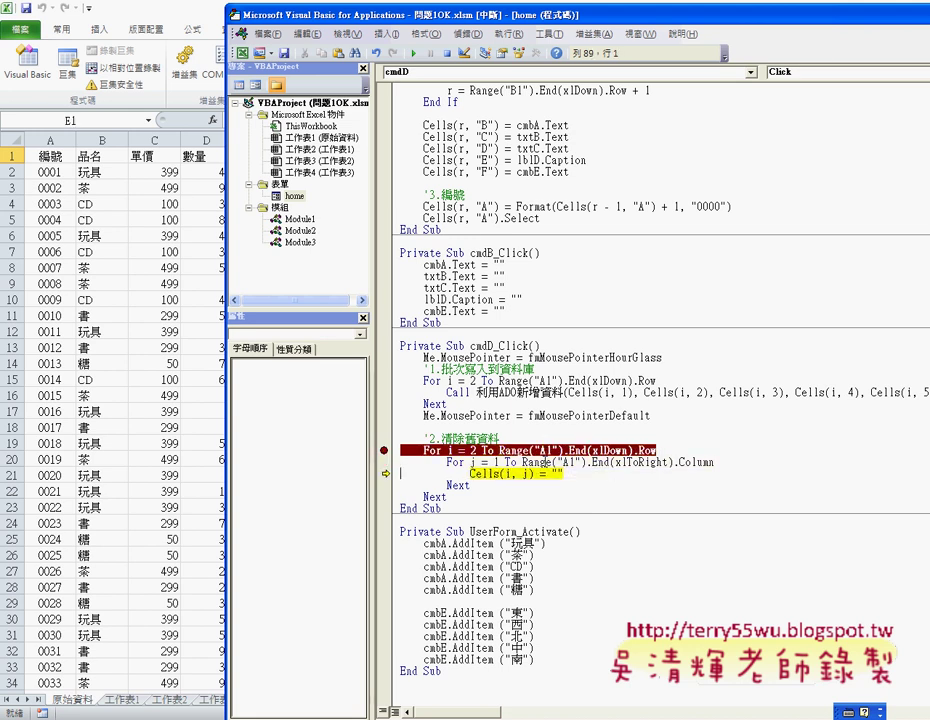
key(Down)
key(F5)
text(Cells(i, j) = "")
key(Return)
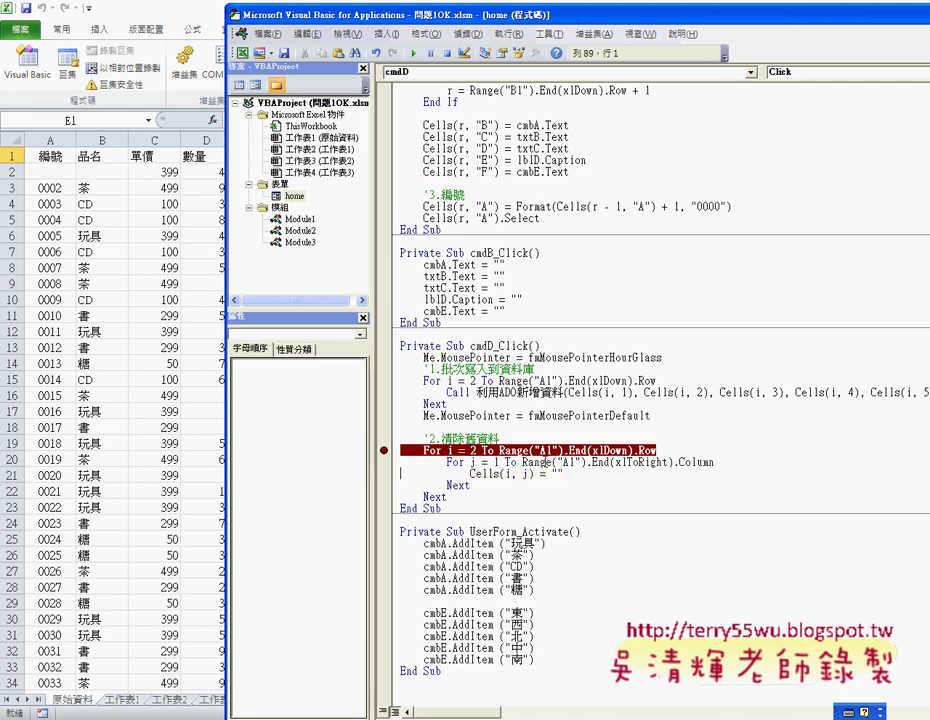
key(F8)
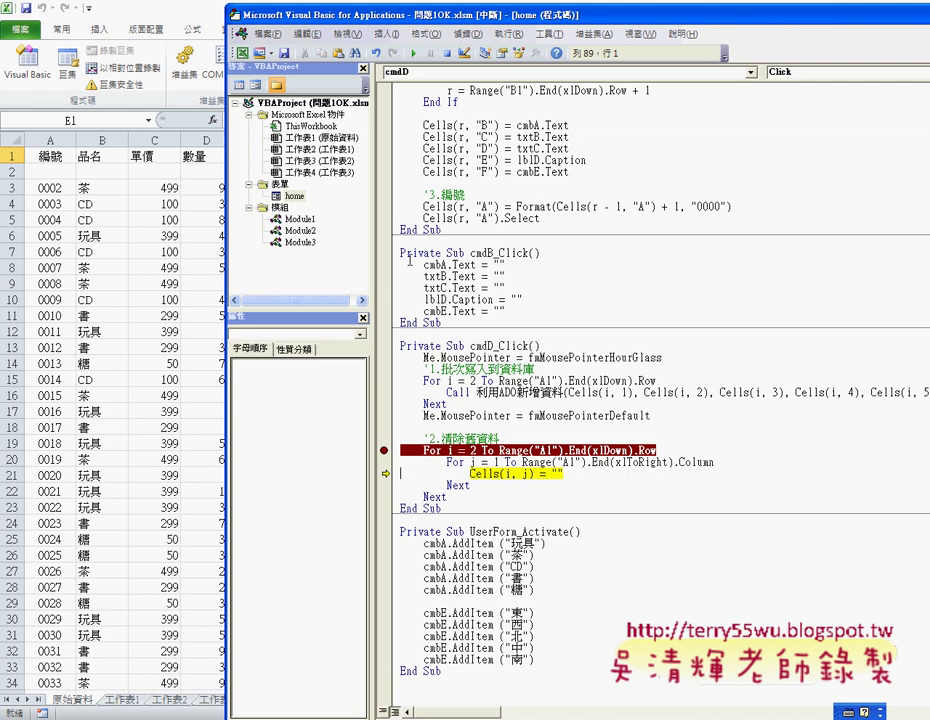
Resume cmdD_Click so every data row clears and the XXX銷貨系統 form appears.
click(412, 54)
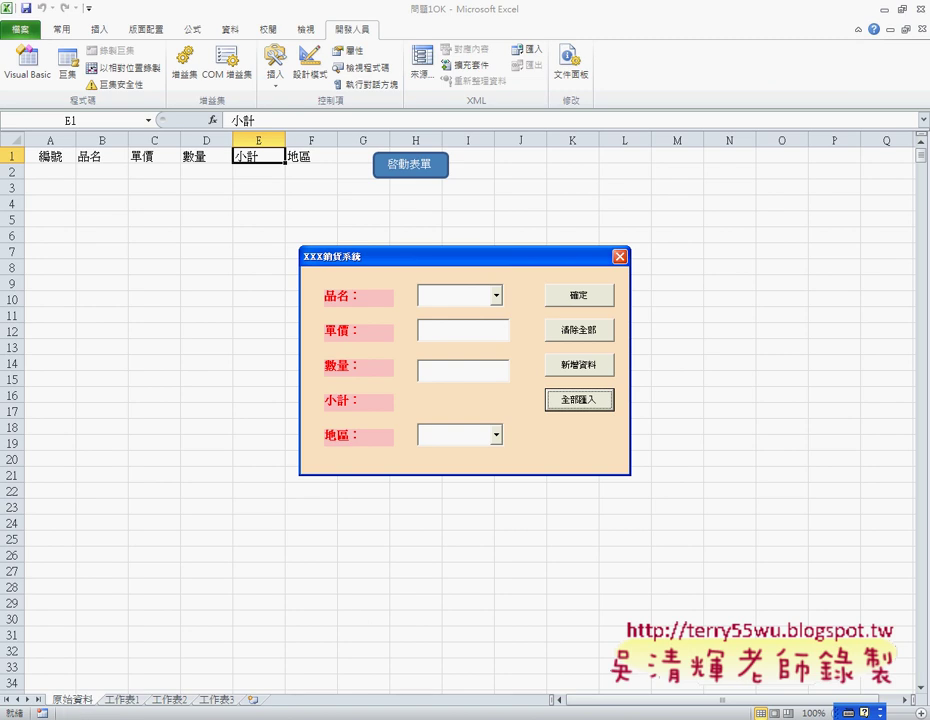
Switch to the Q1-Q50 範例(SCU) folder window containing the 問題1 database.
key(alt+Tab)
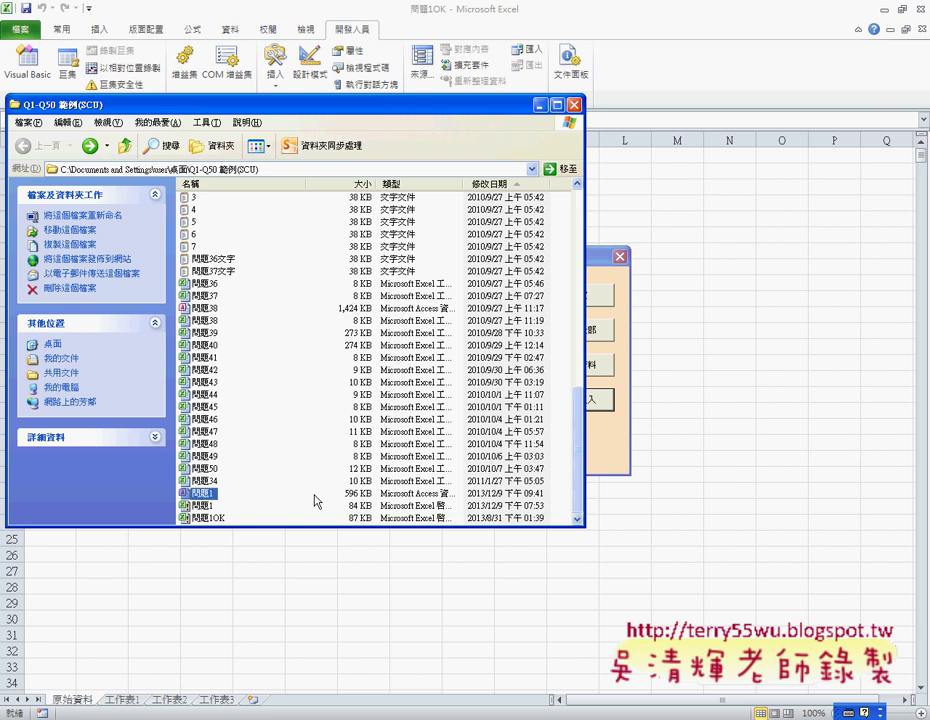
Open 問題1.accdb, review the 1246 imported records in the 問題1 table, then leave Access.
double_click(270, 492)
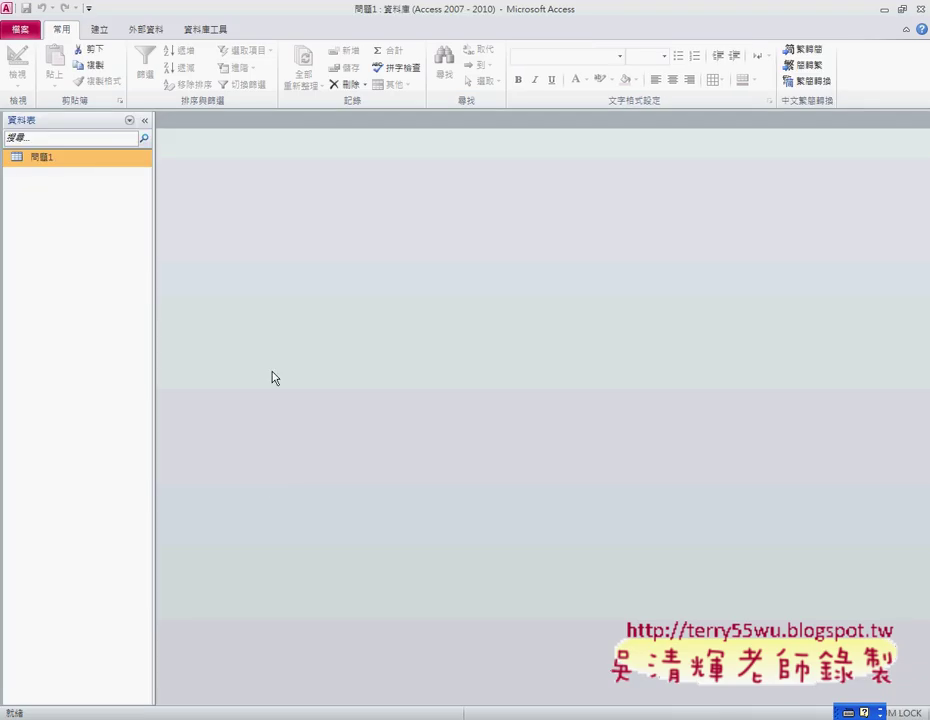
double_click(60, 168)
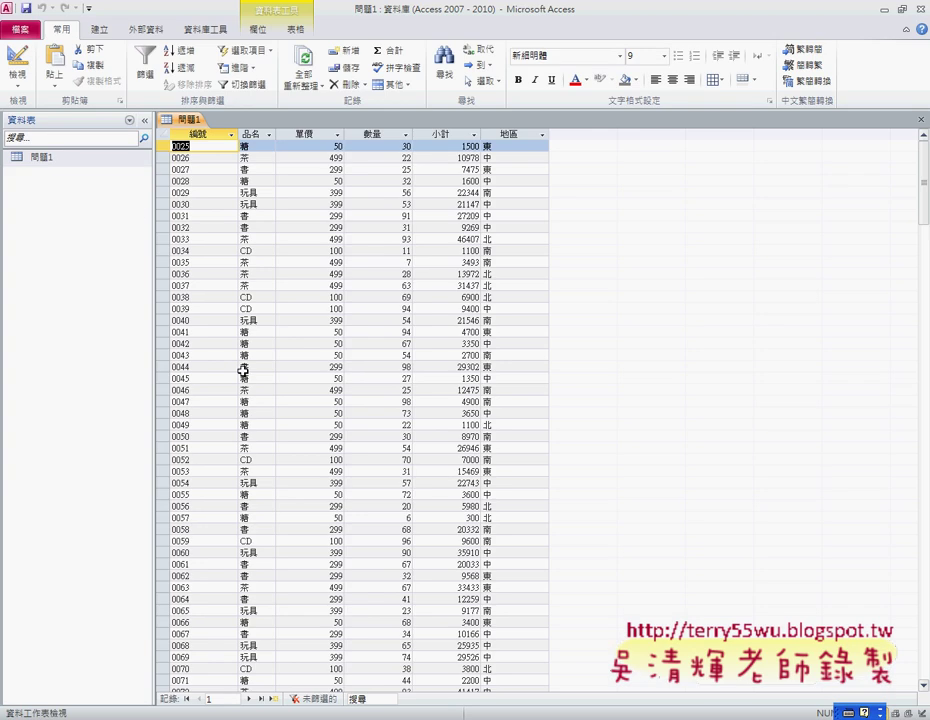
scroll(241, 367, down, 10)
scroll(230, 375, down, 3)
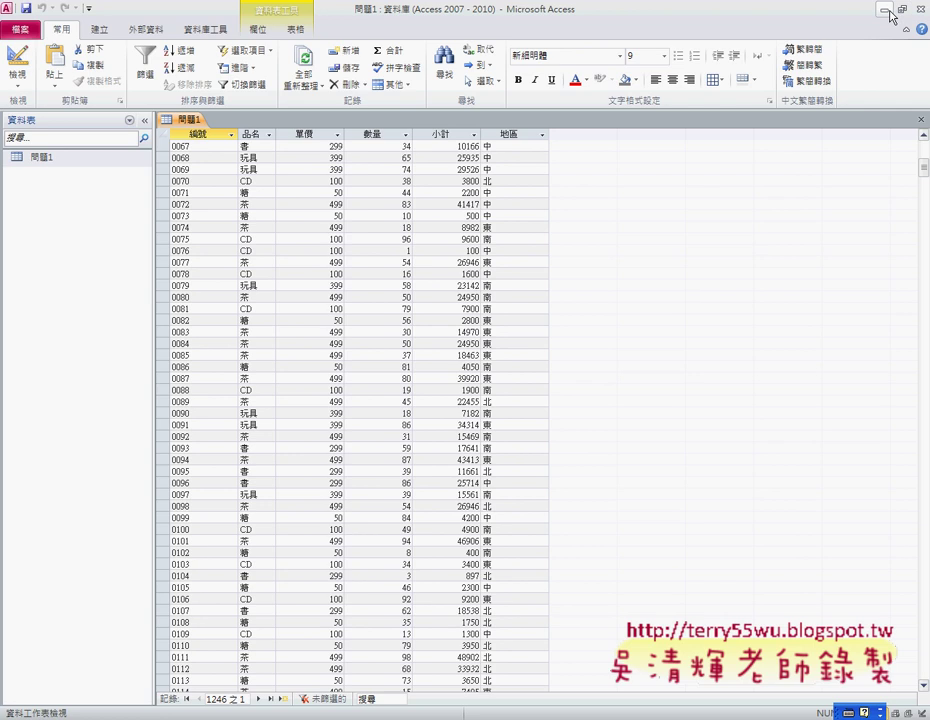
key(alt+F4)
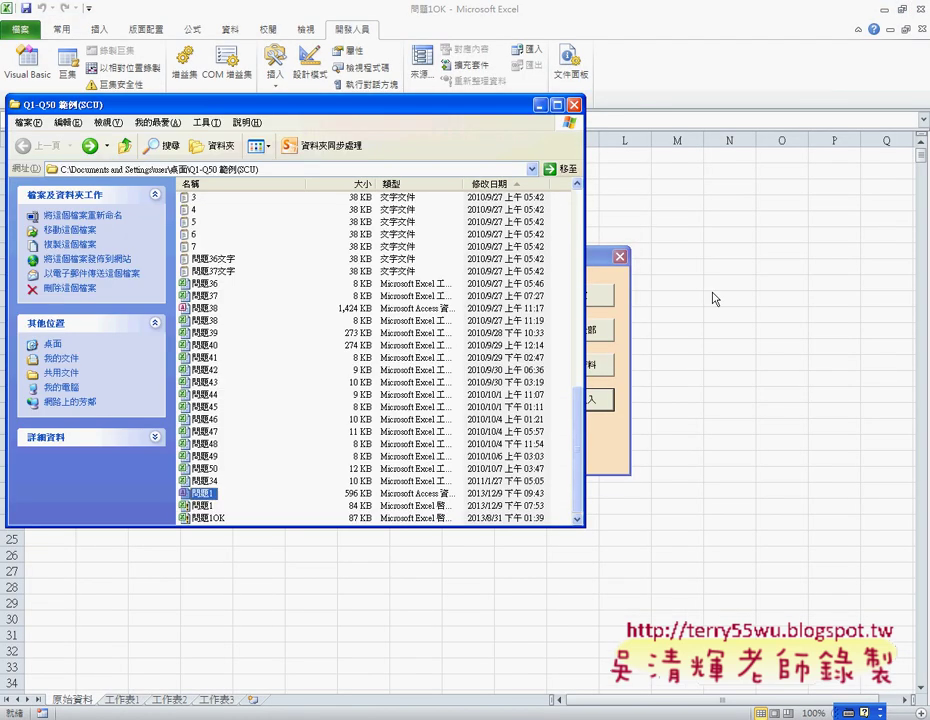
Bring the Excel workbook with its header-only sheet and XXX銷貨系統 form to the front.
click(712, 297)
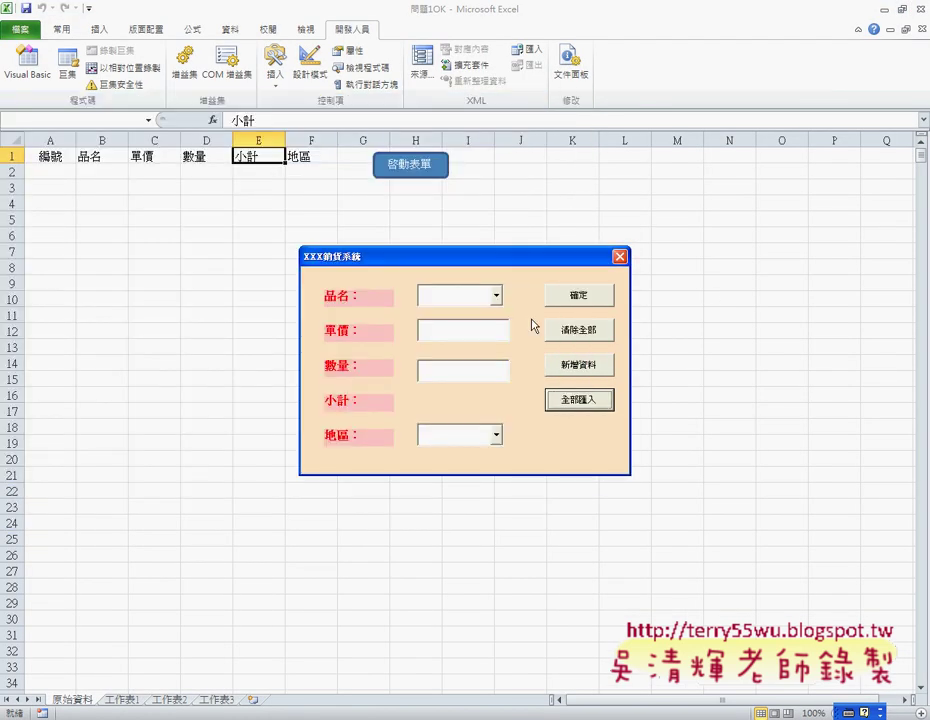